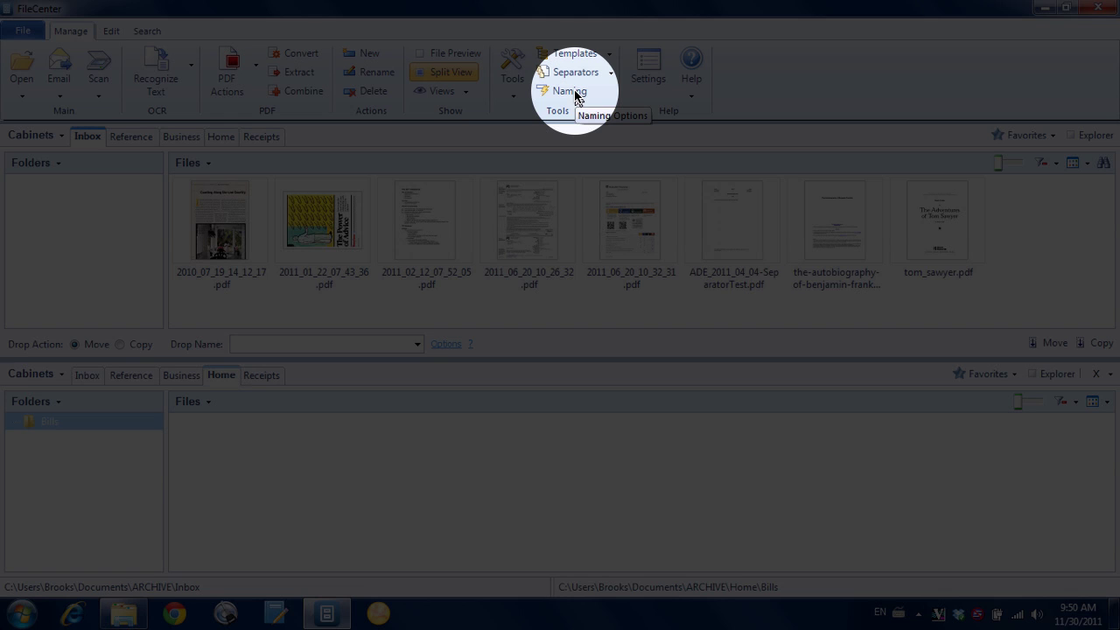
Step: Open Naming on the Manage ribbon and begin adding a new naming option
click(569, 91)
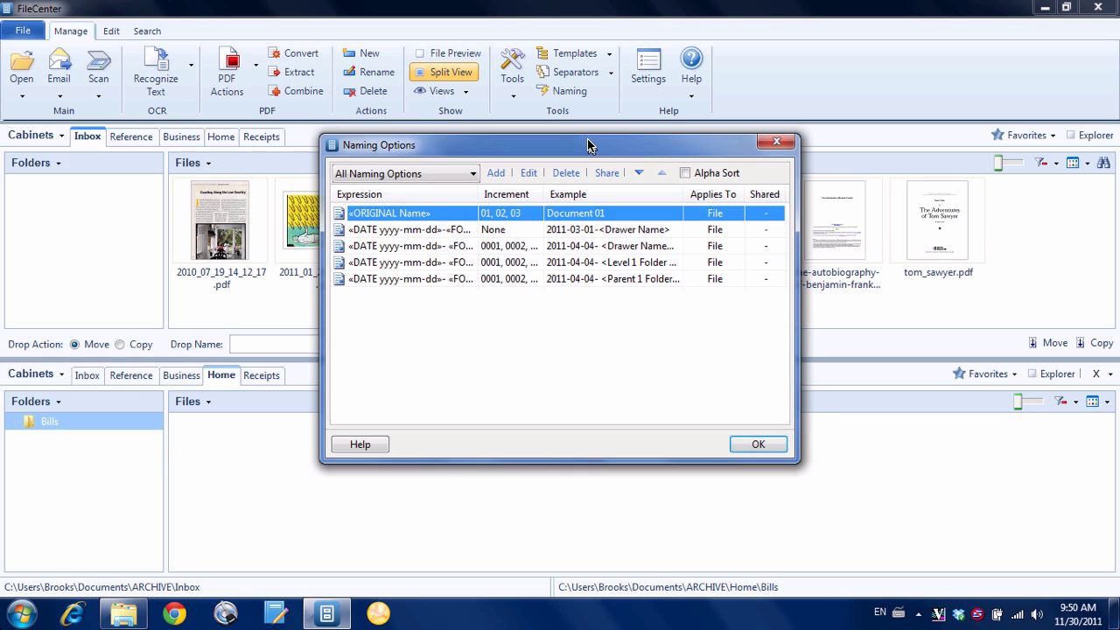
click(495, 174)
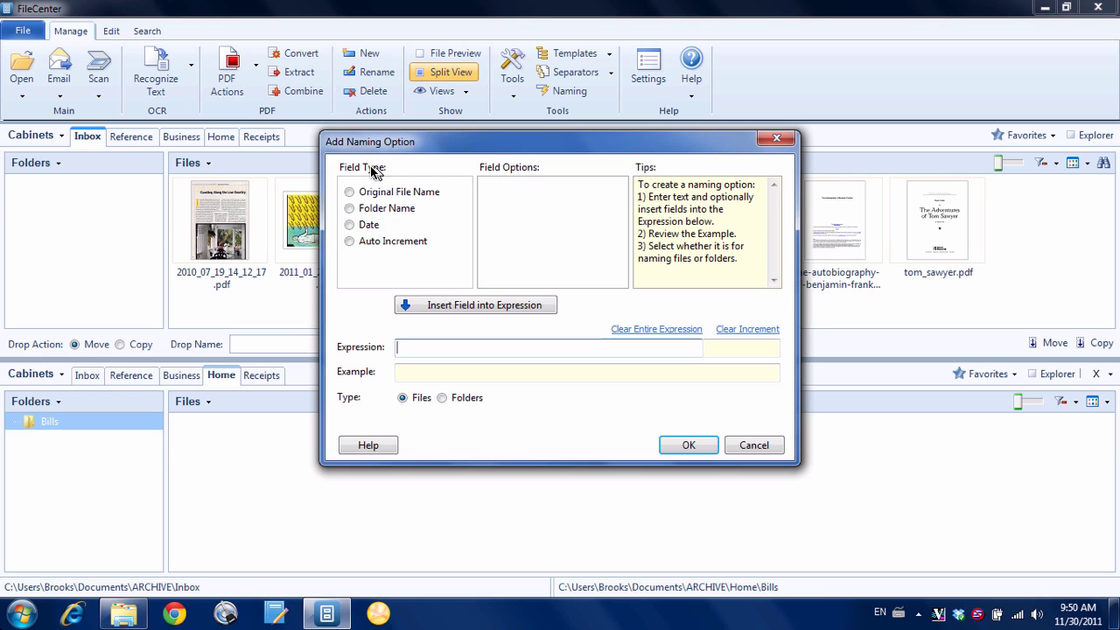
Step: Insert a Date field in the 2005-08-01 year-month-day format into the expression
click(351, 227)
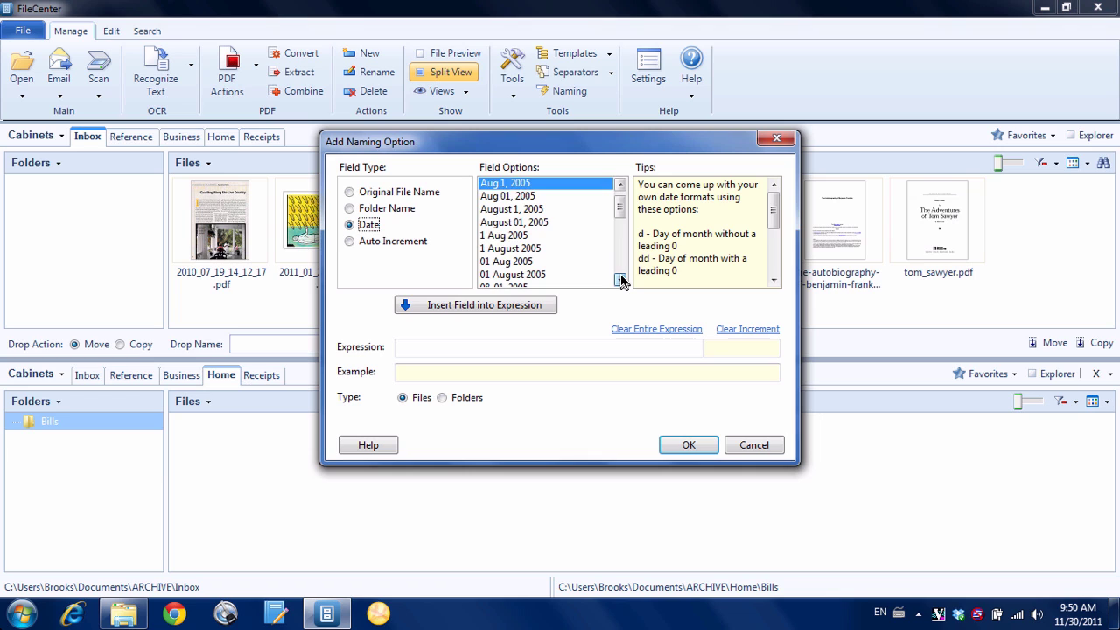
scroll(622, 273, down, 4)
scroll(621, 267, down, 1)
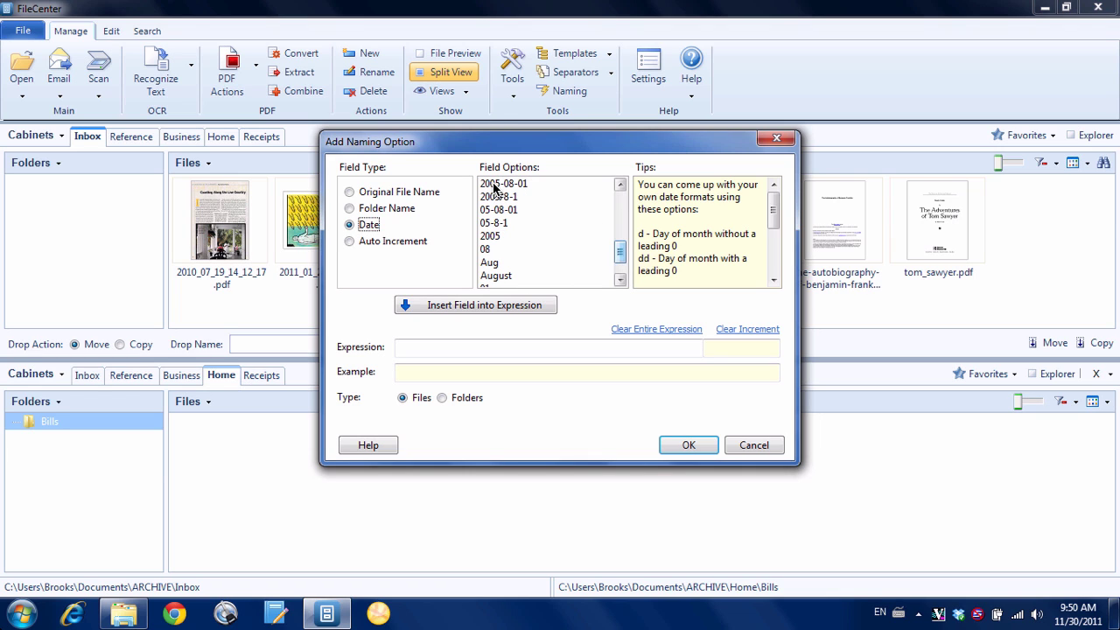
click(494, 185)
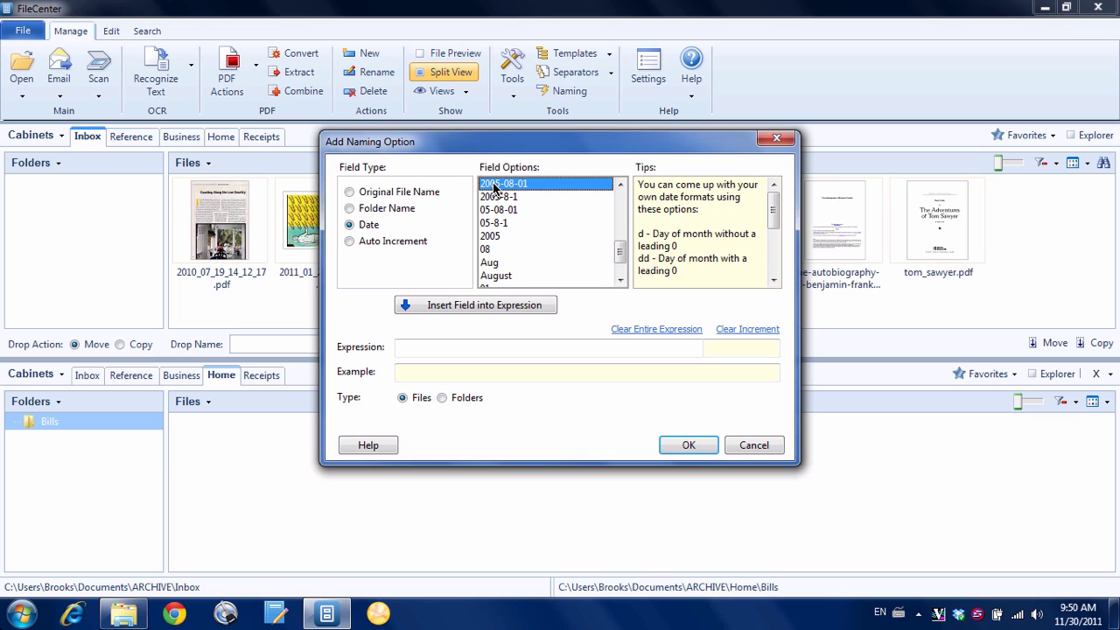
click(512, 308)
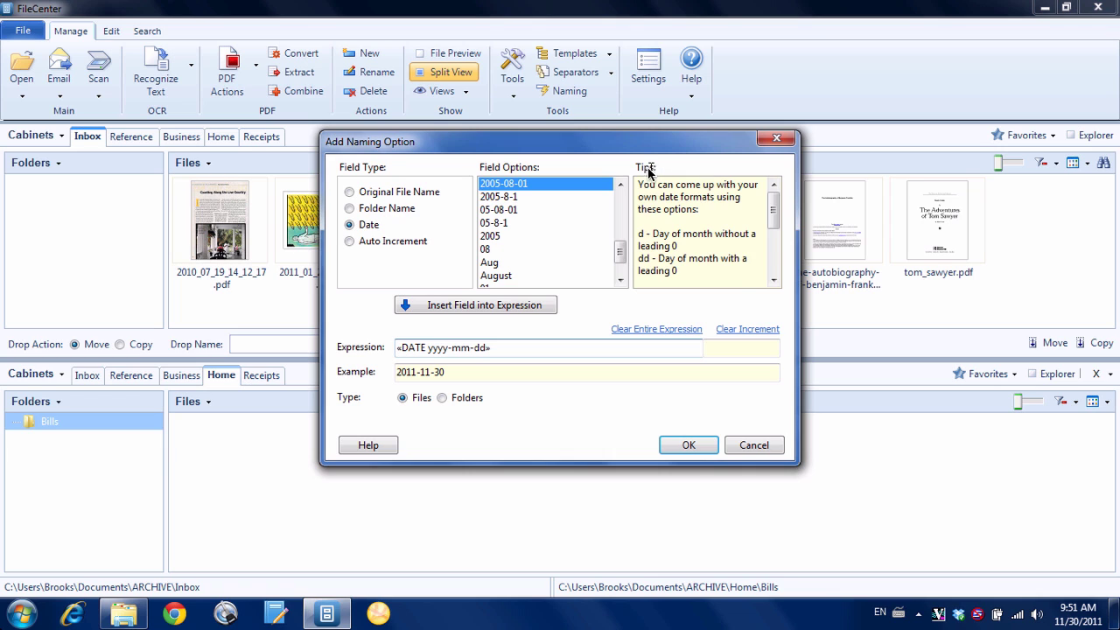
Step: Scroll through the date format tips to read the month format codes
click(774, 280)
click(774, 281)
click(774, 280)
click(773, 280)
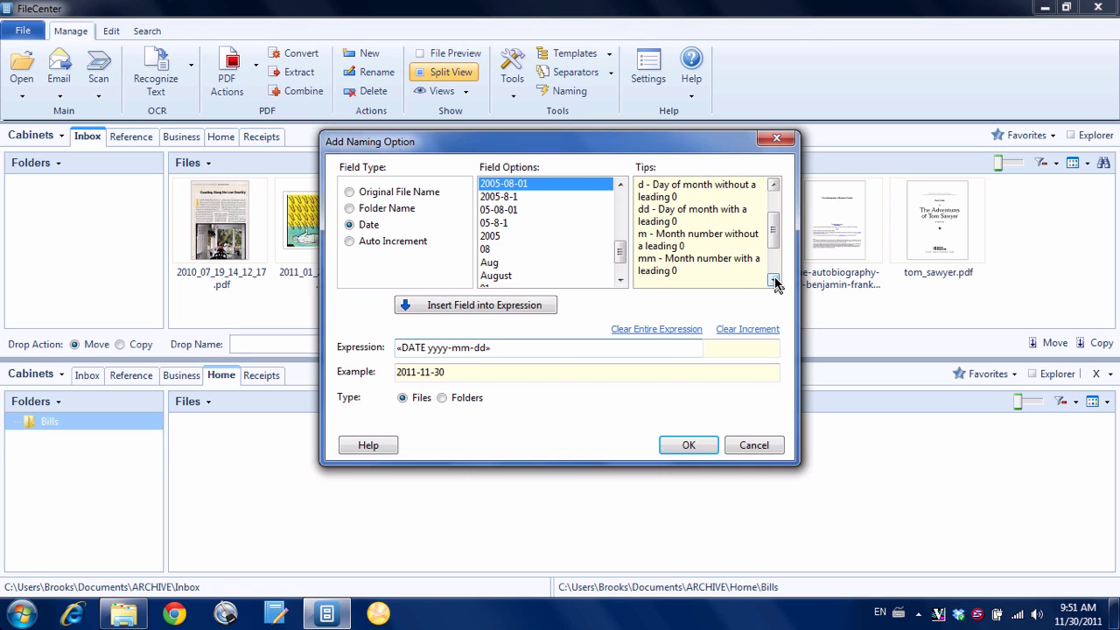
click(774, 280)
click(773, 280)
click(774, 280)
click(774, 280)
click(773, 280)
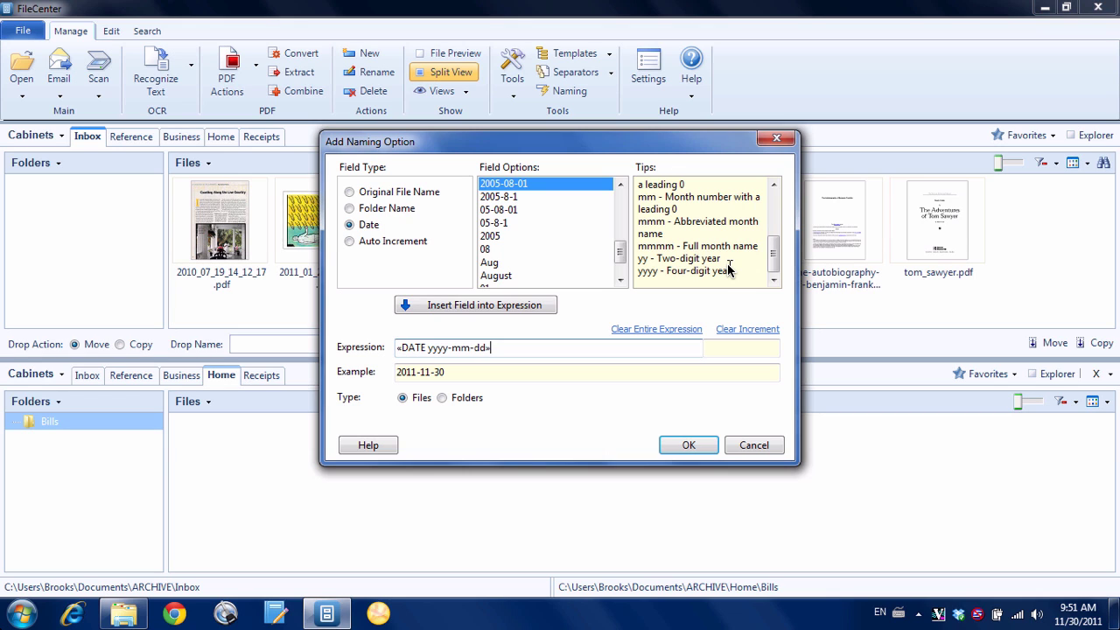
Step: Change the date field to «DATE yyyy_mm_dd» and append a trailing dash
click(451, 349)
key(Delete)
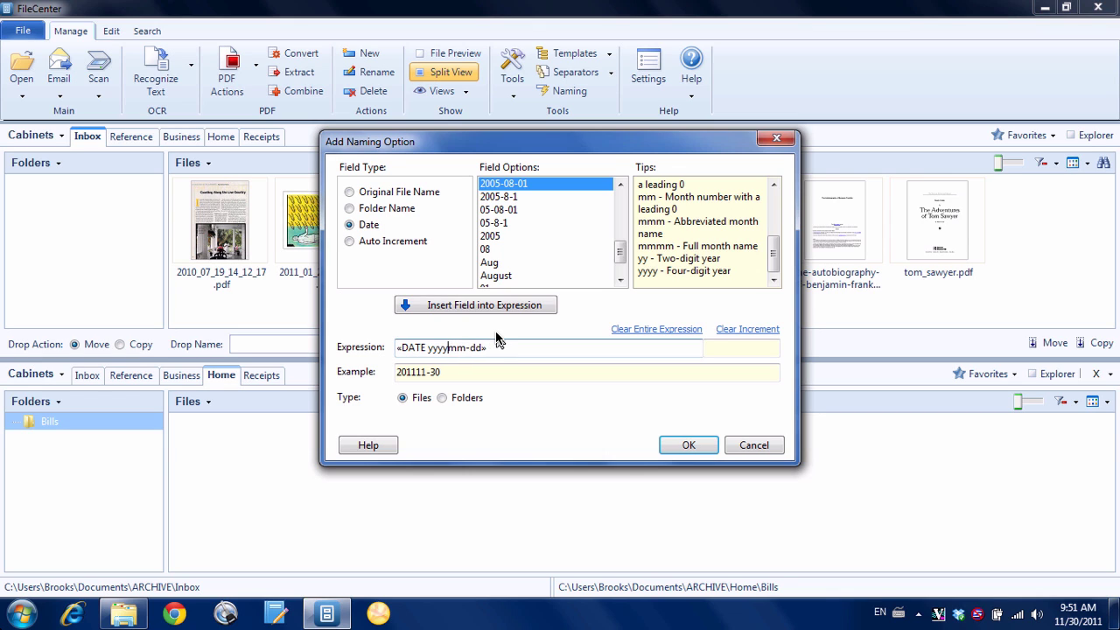
text(_)
key(BackSpace)
text(_mm_)
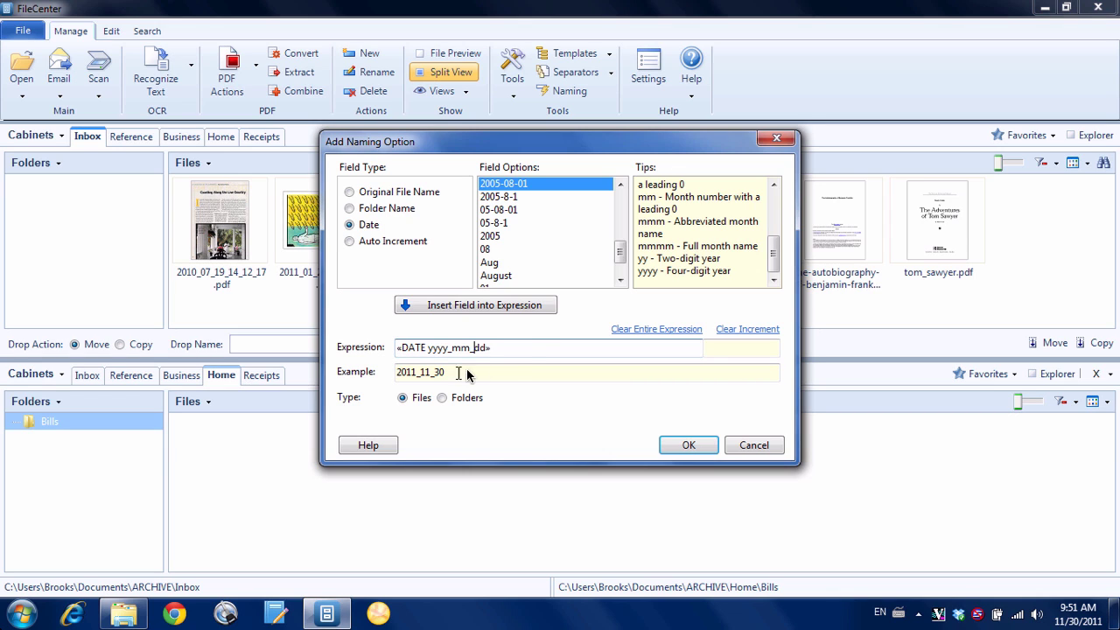
click(515, 349)
text(-)
Step: Add a Level 1 Folder Name field without the extra space, followed by the text Fortis_Gas
click(350, 209)
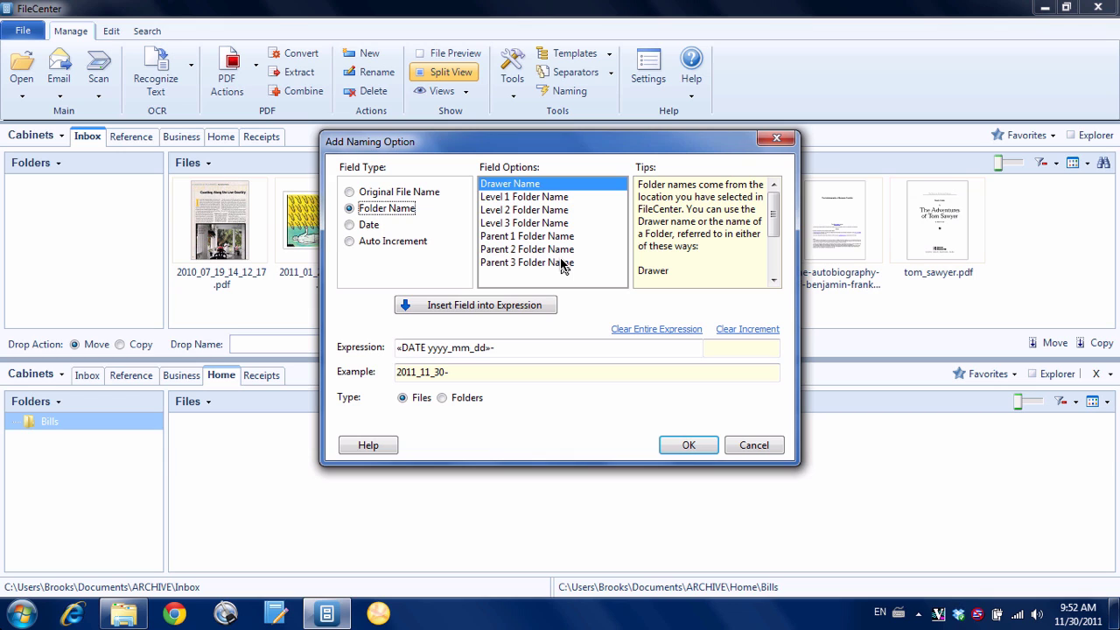
click(549, 198)
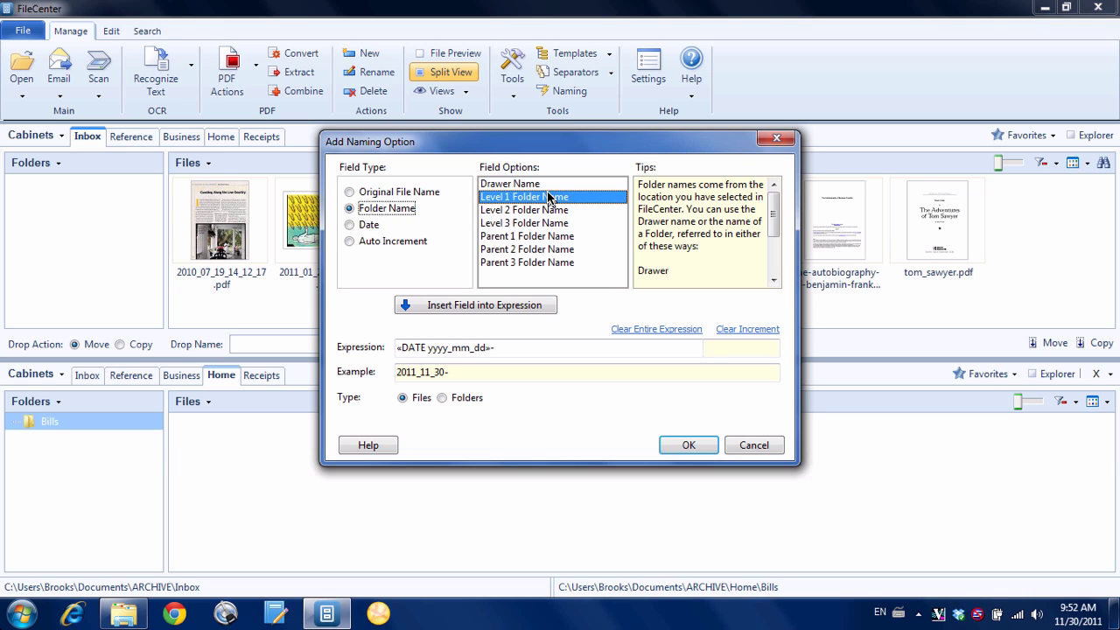
click(503, 308)
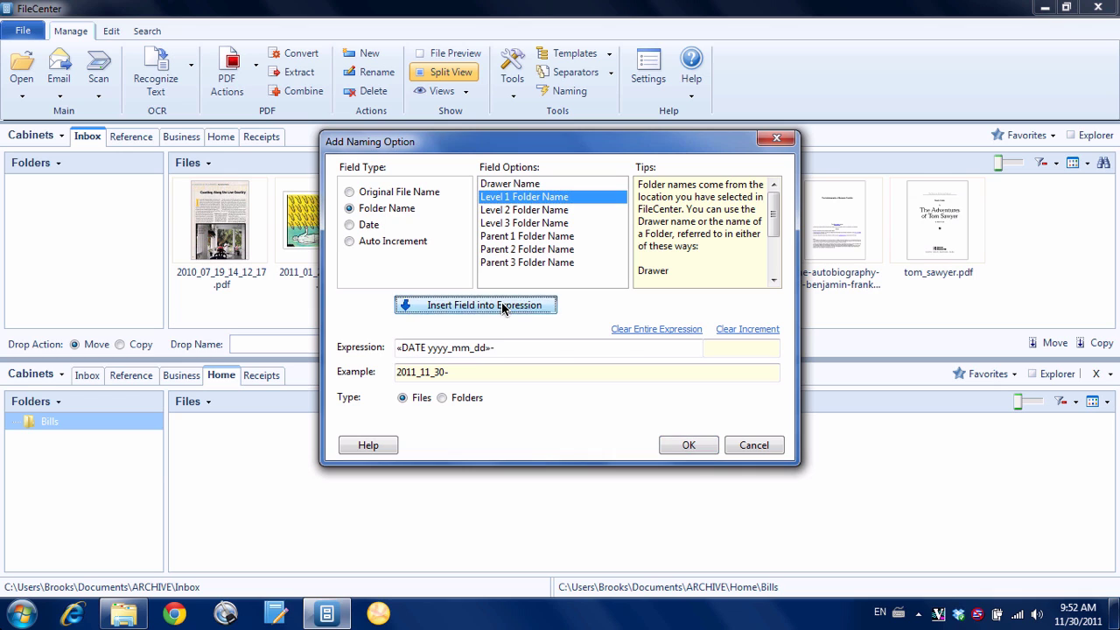
click(496, 348)
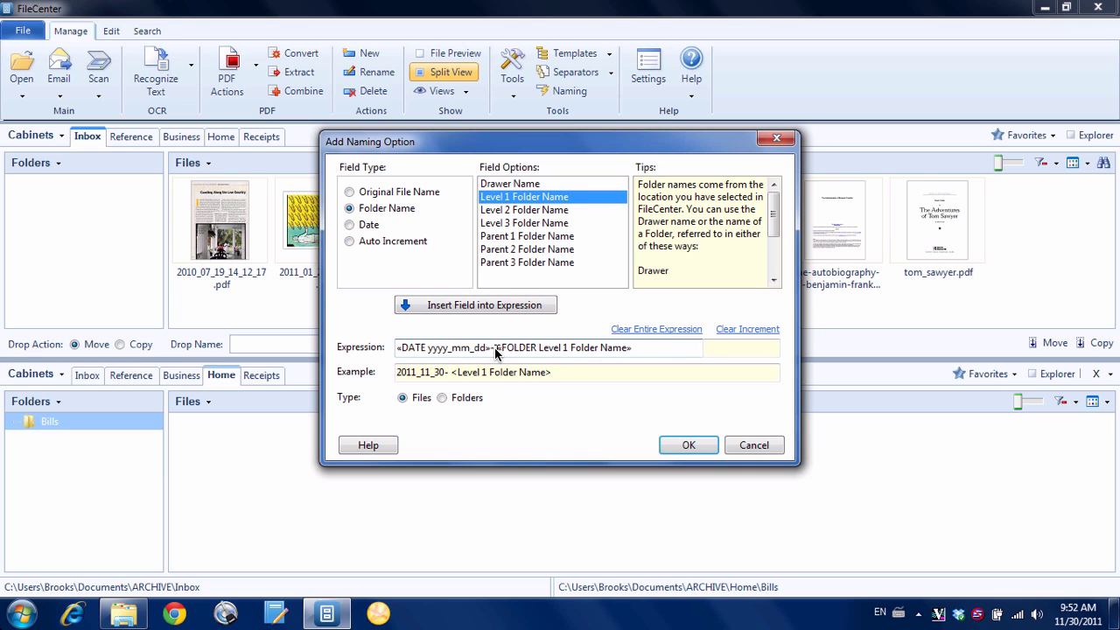
key(BackSpace)
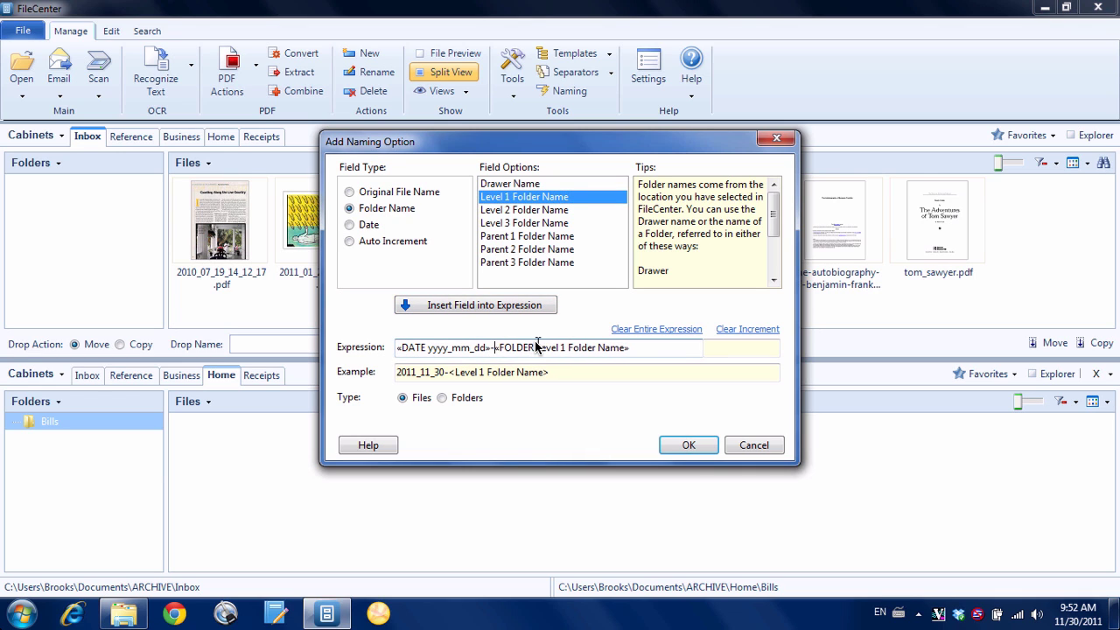
click(634, 349)
text(Fortis_Gas)
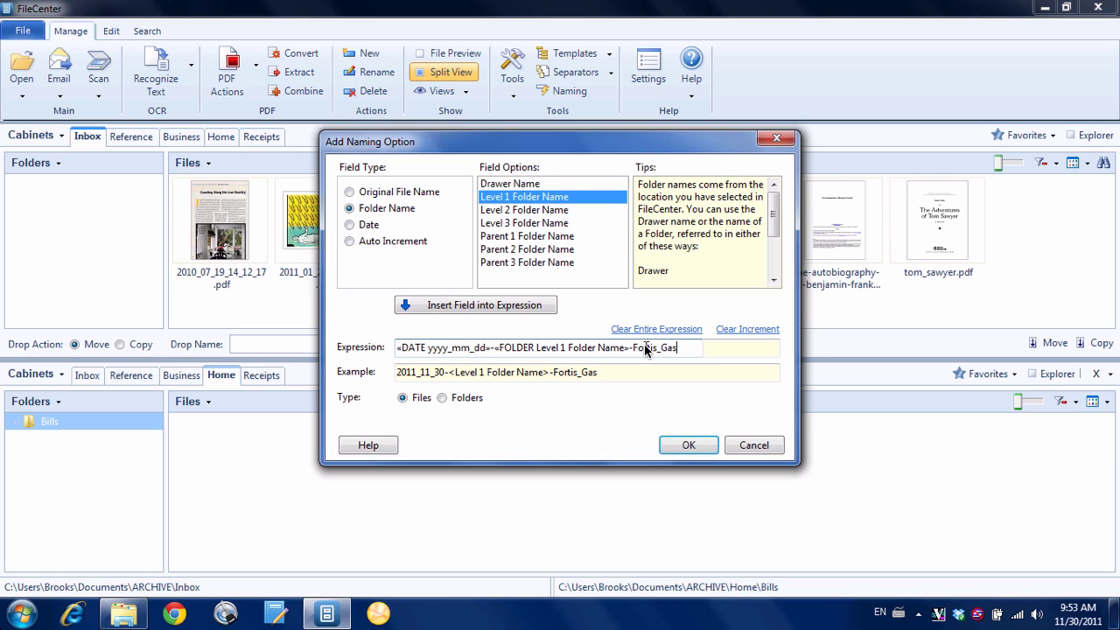
Step: Confirm the 2011_11_30-<Level 1 Folder Name>-Fortis_Gas option and close Naming Options
click(684, 446)
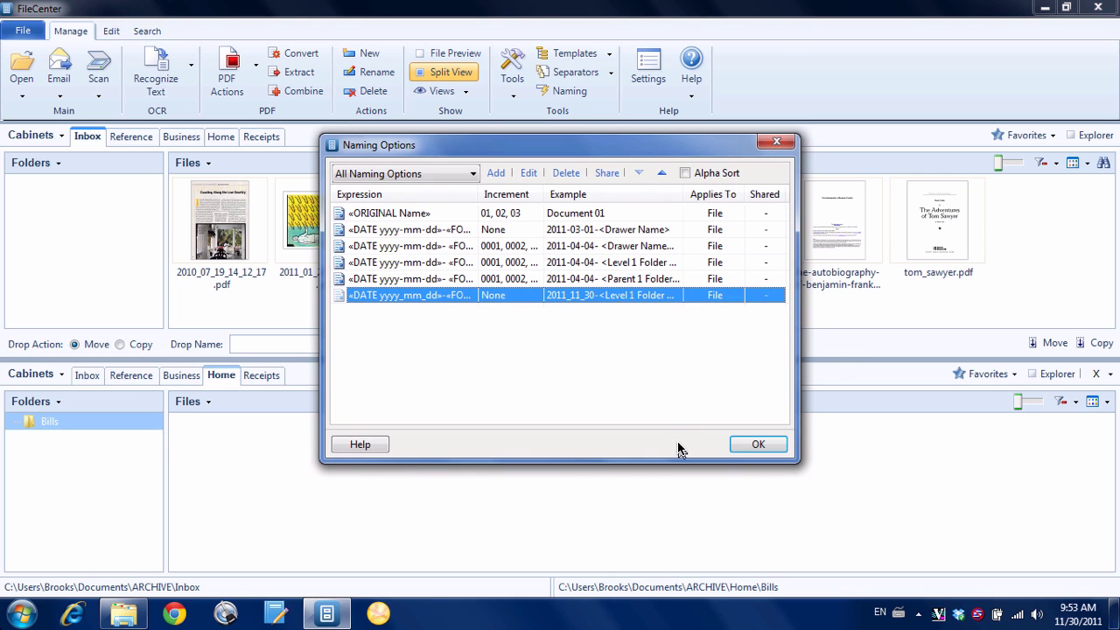
click(758, 446)
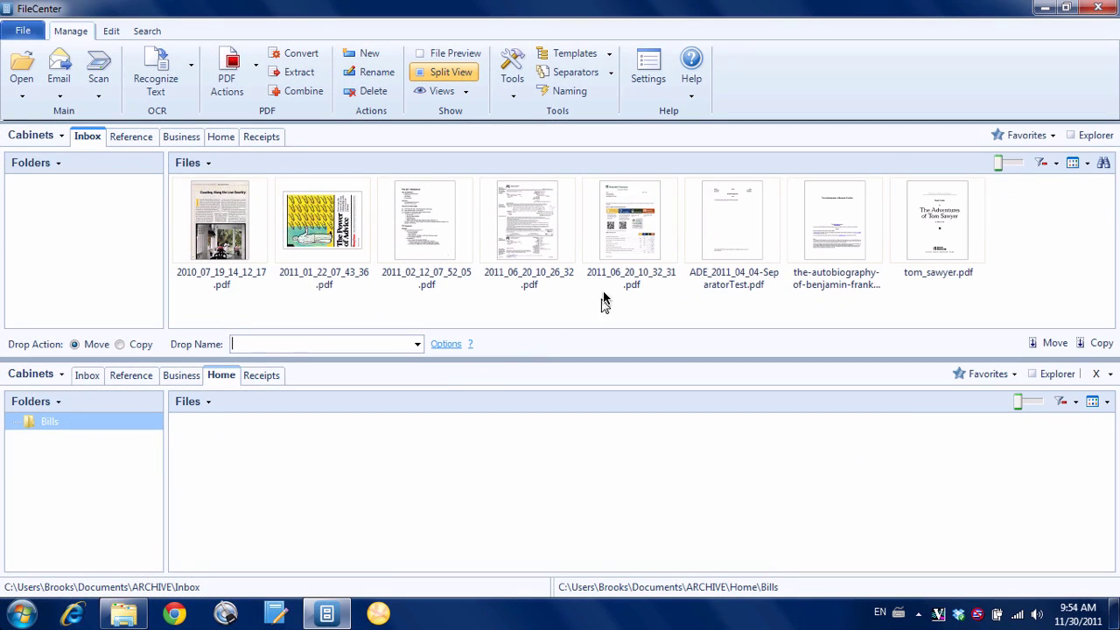
Step: Set the drop name for 2011_06_20_10_32_31.pdf to 2011_11_30-Bills-Fortis_Gas, targeting Home > Bills
click(630, 234)
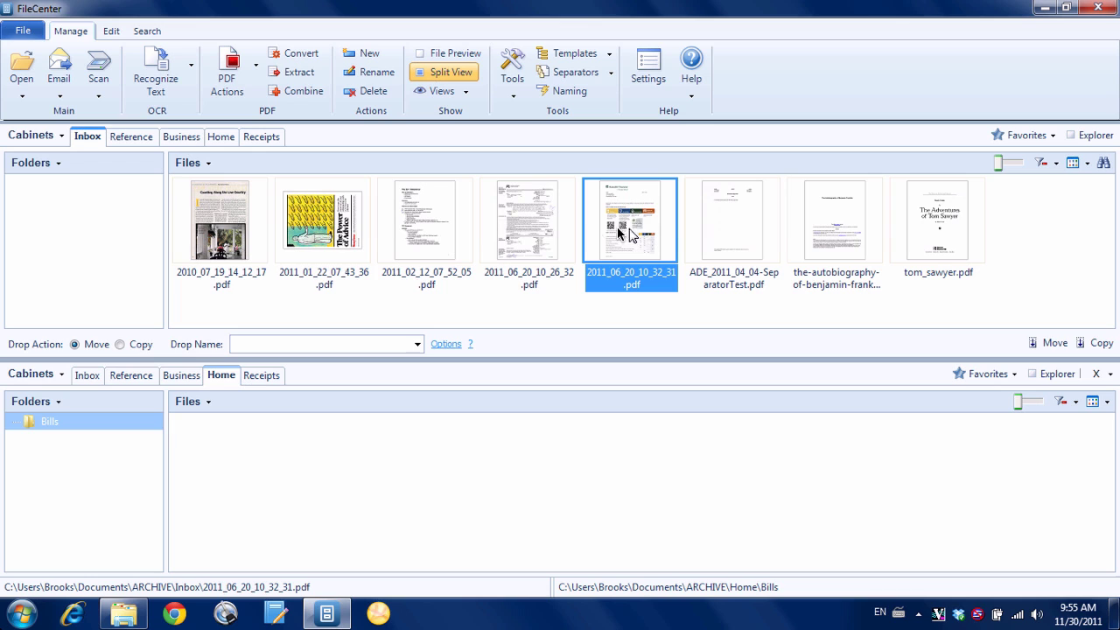
click(417, 345)
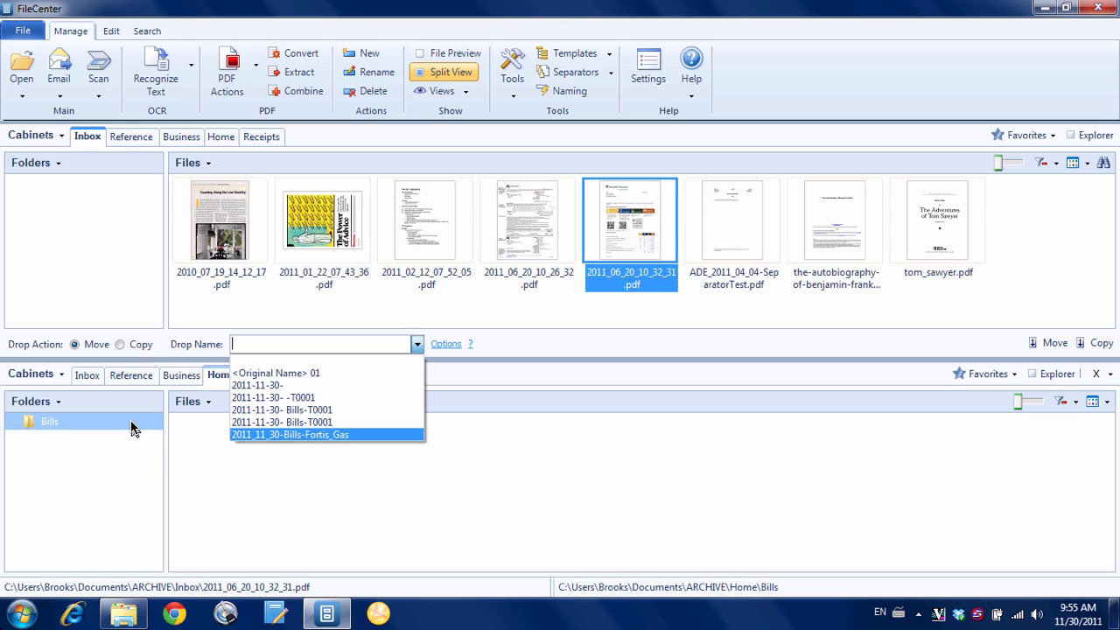
click(354, 437)
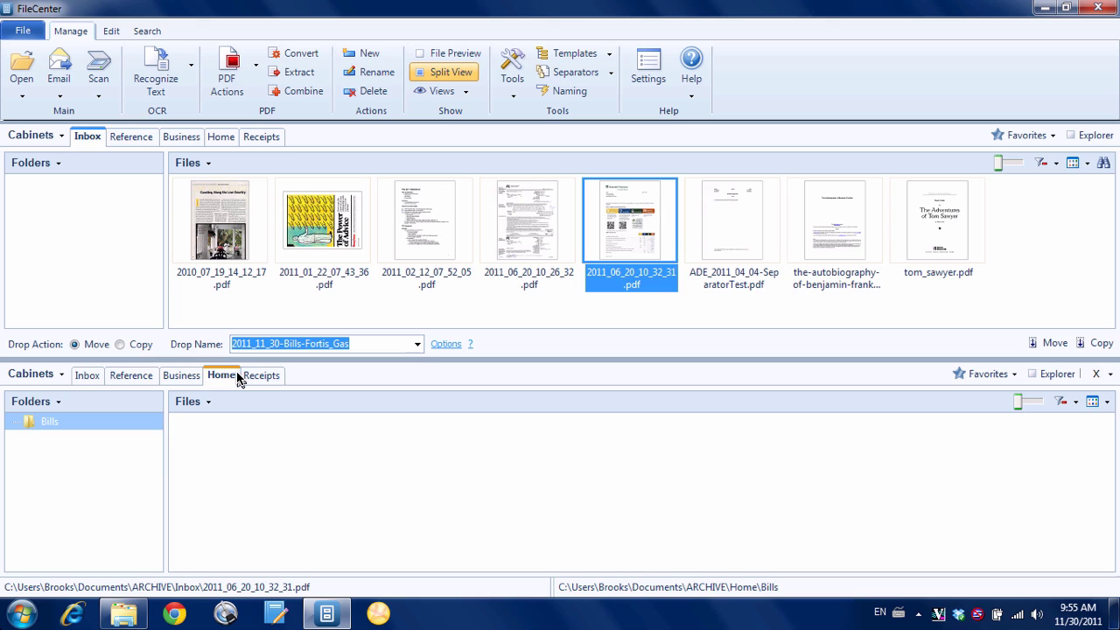
click(265, 378)
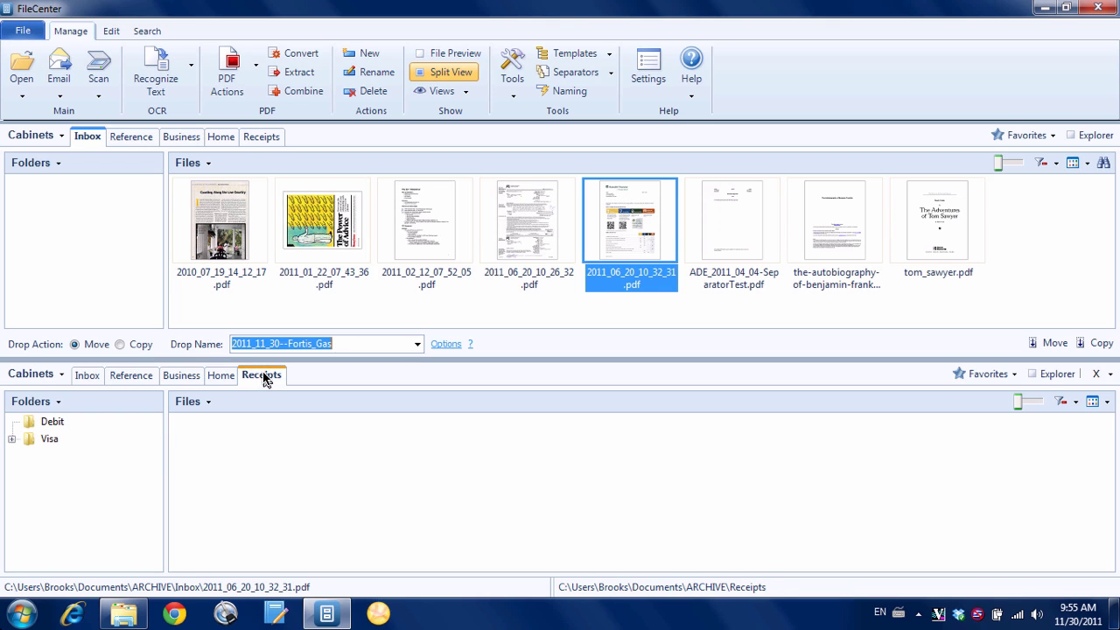
click(213, 376)
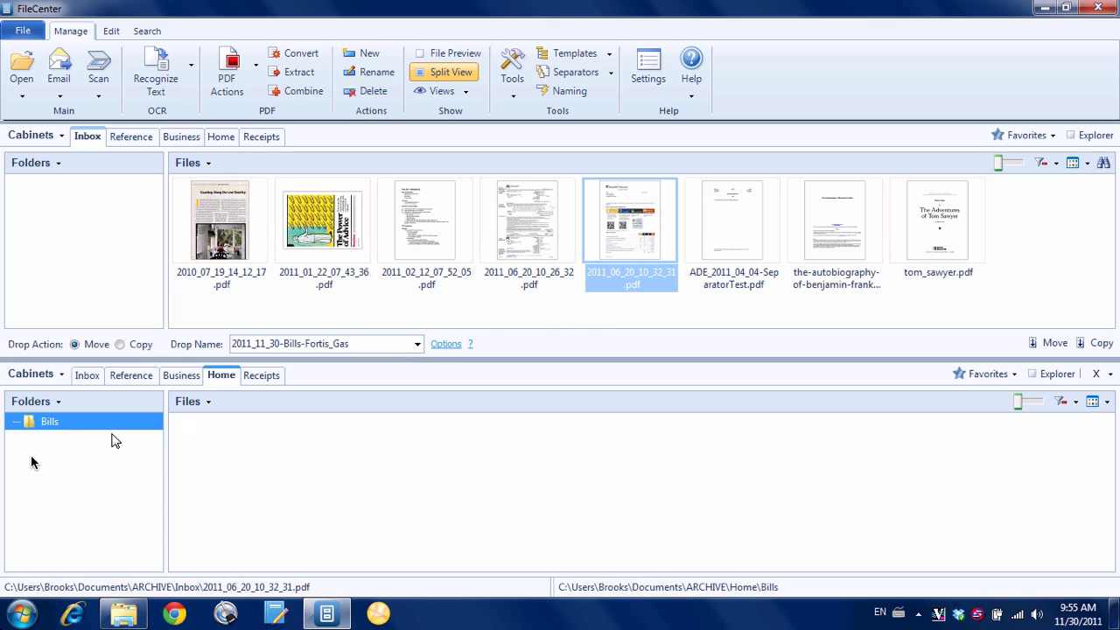
Step: Drag the inbox PDF into Home > Bills and select the resulting 2011_11_30-Bills-Fortis_Gas.pdf
click(637, 242)
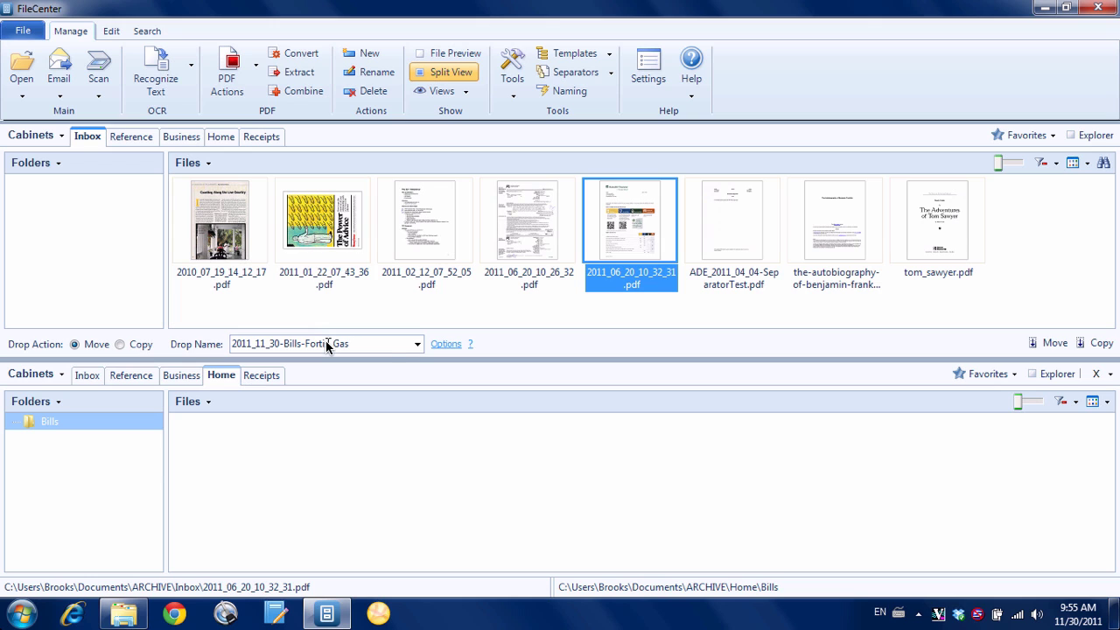
drag(612, 241, 441, 499)
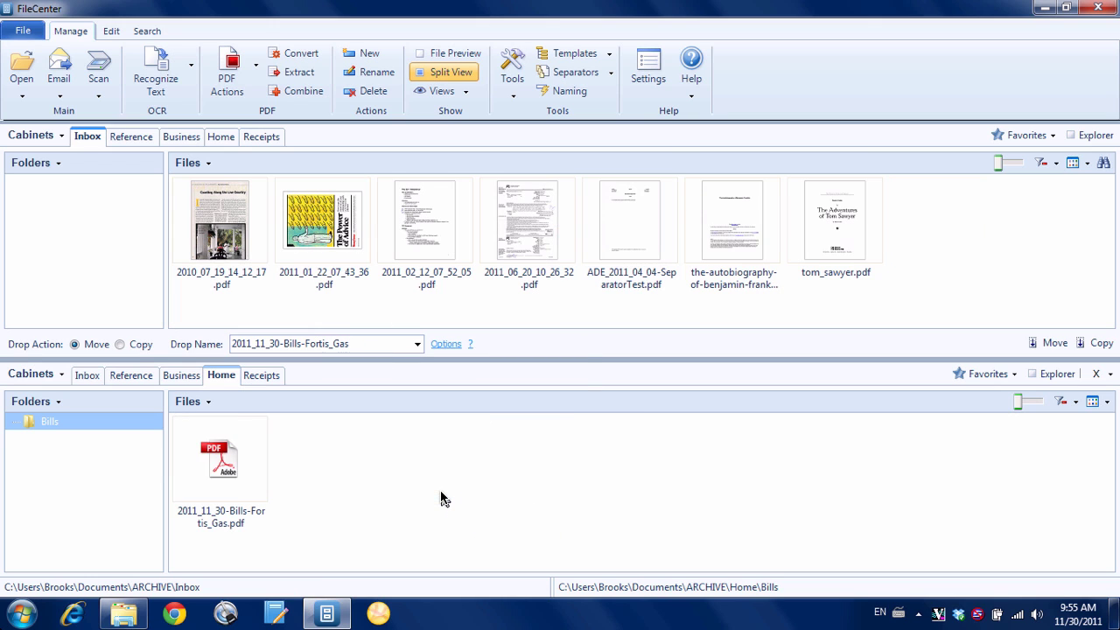
click(218, 520)
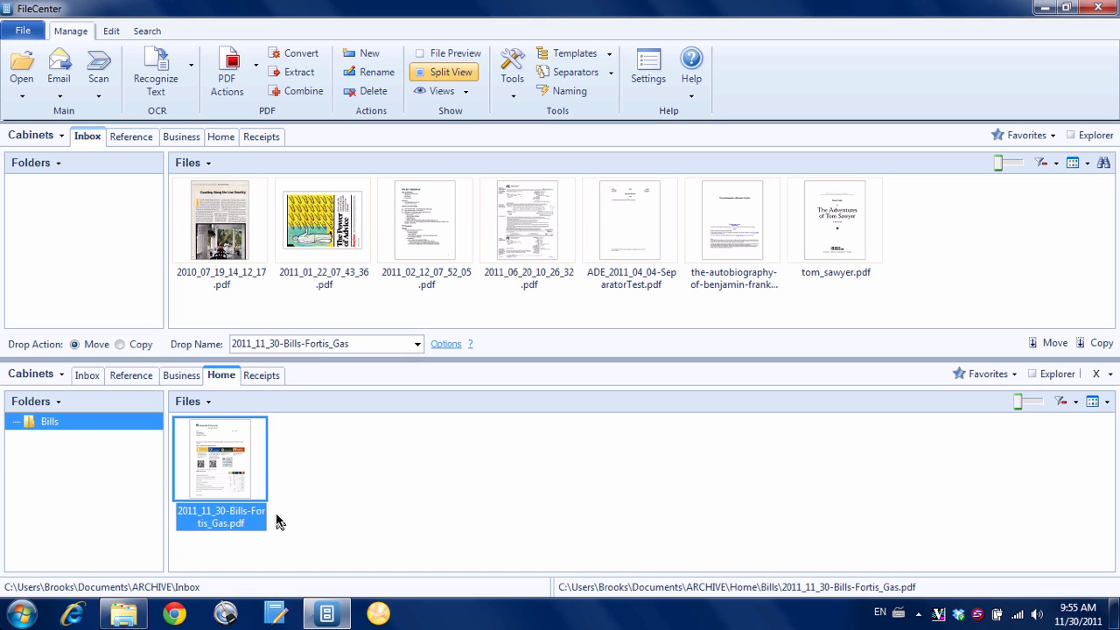